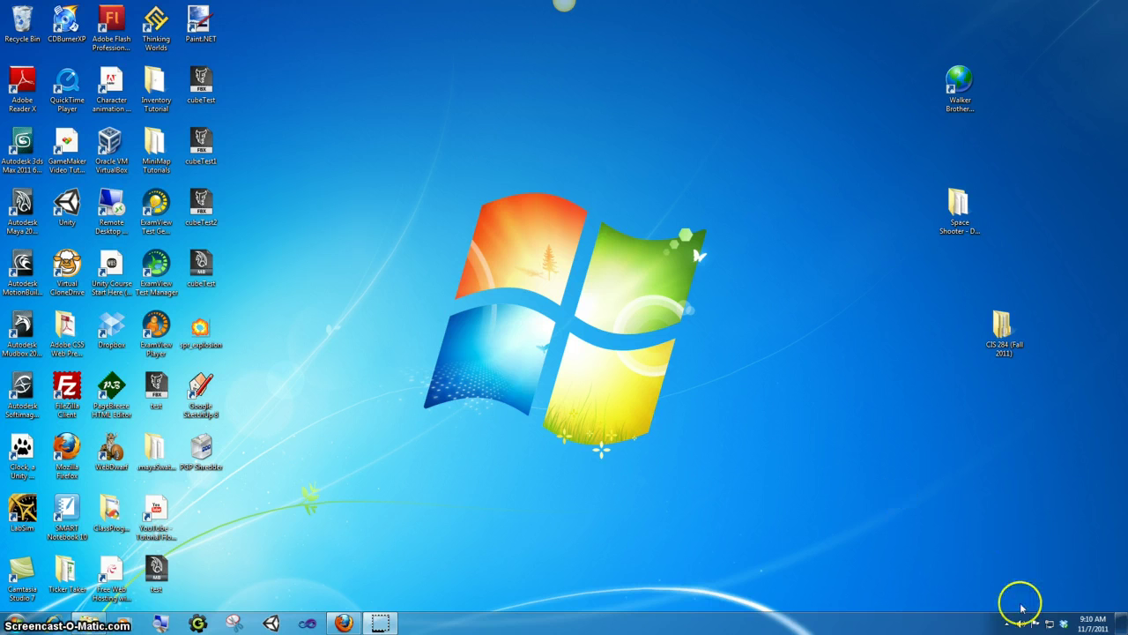
# - Open the main PGP Desktop window to view the list of all keys
pyautogui.click(1006, 624)
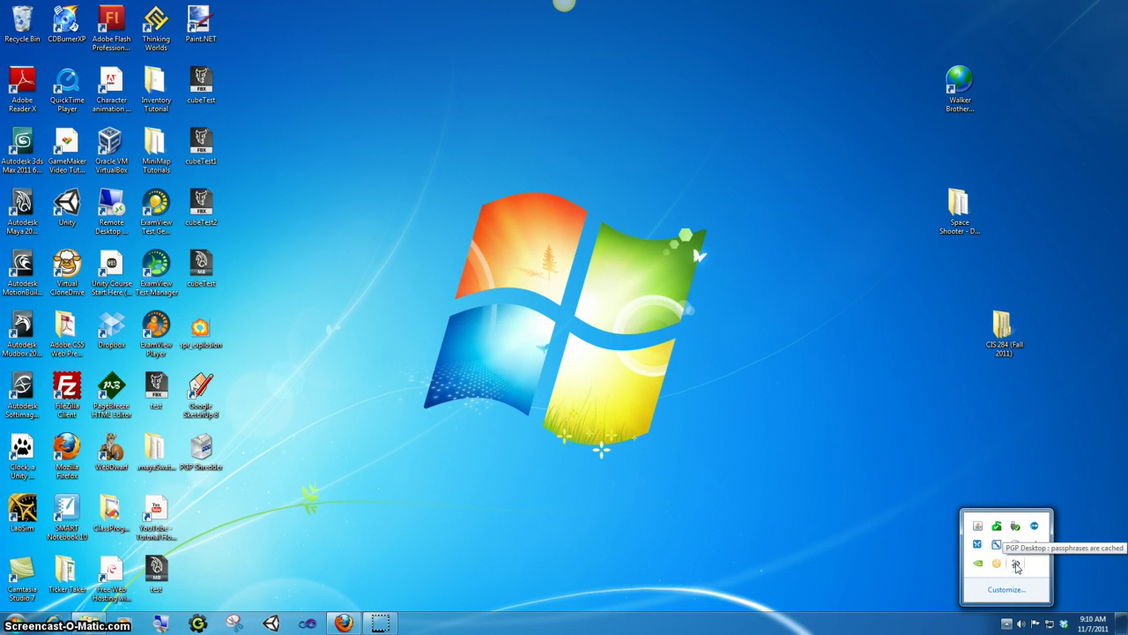
pyautogui.rightClick(1016, 564)
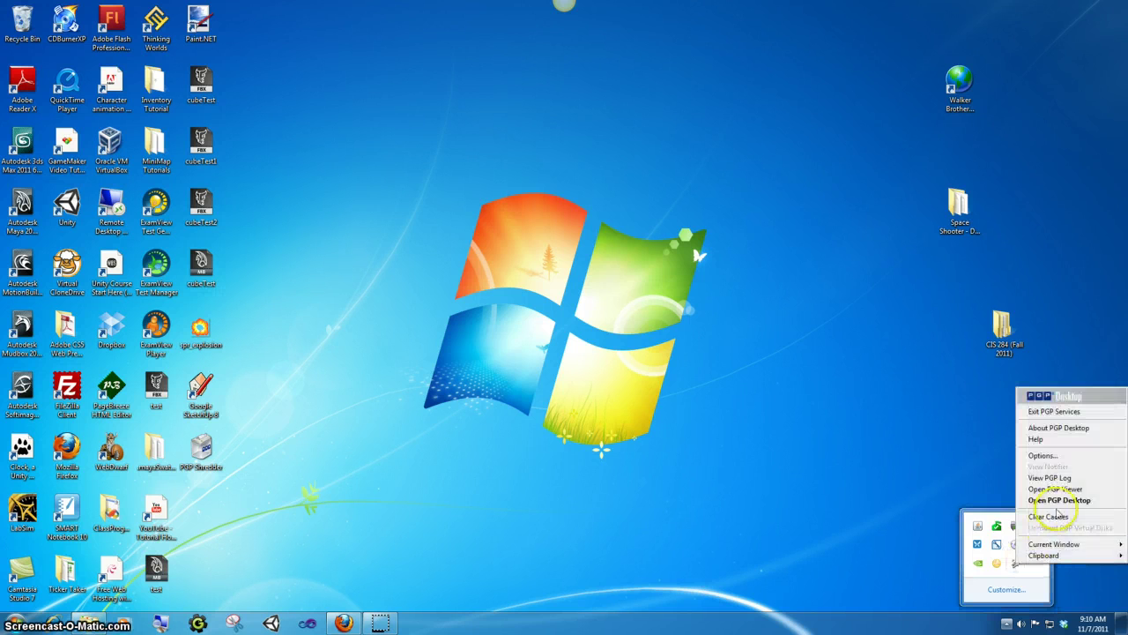
pyautogui.click(1064, 501)
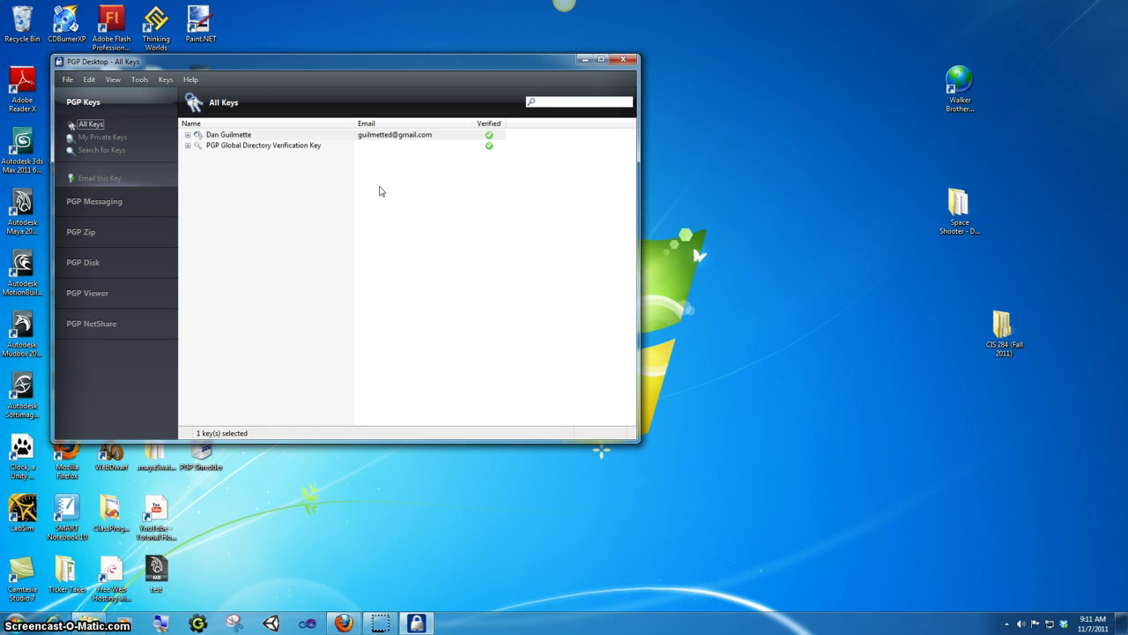
pyautogui.click(813, 297)
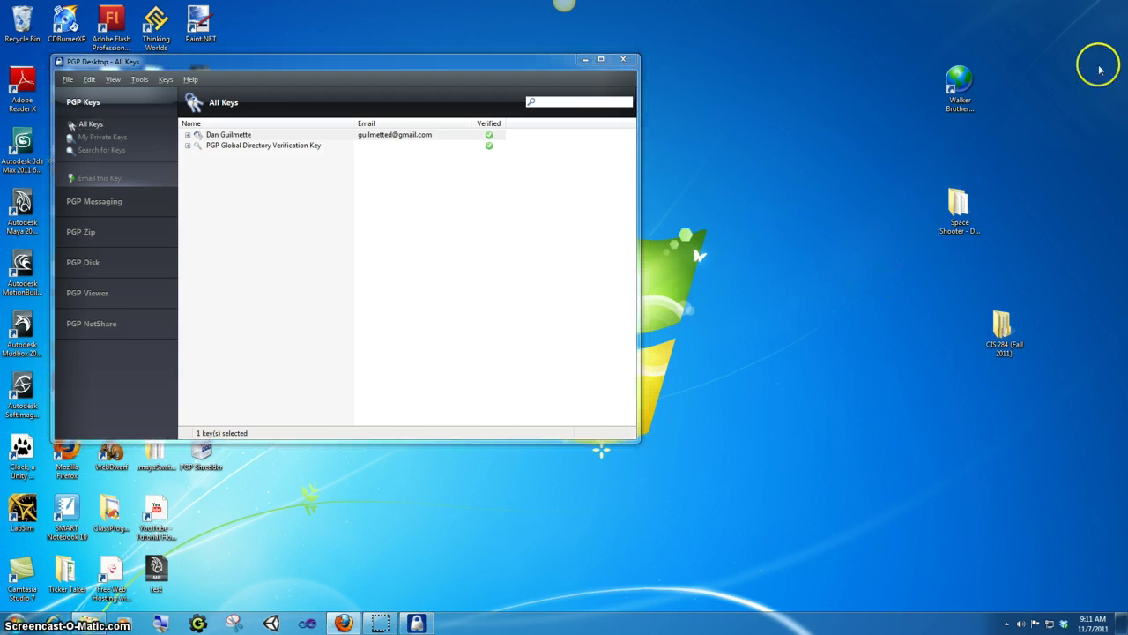
# - Switch to Outlook Web App in Firefox and start a new email with the body text "This is a test message." above the signature
pyautogui.hotkey('alt', 'Tab')
pyautogui.moveTo(926, 4); pyautogui.dragTo(564, 5)
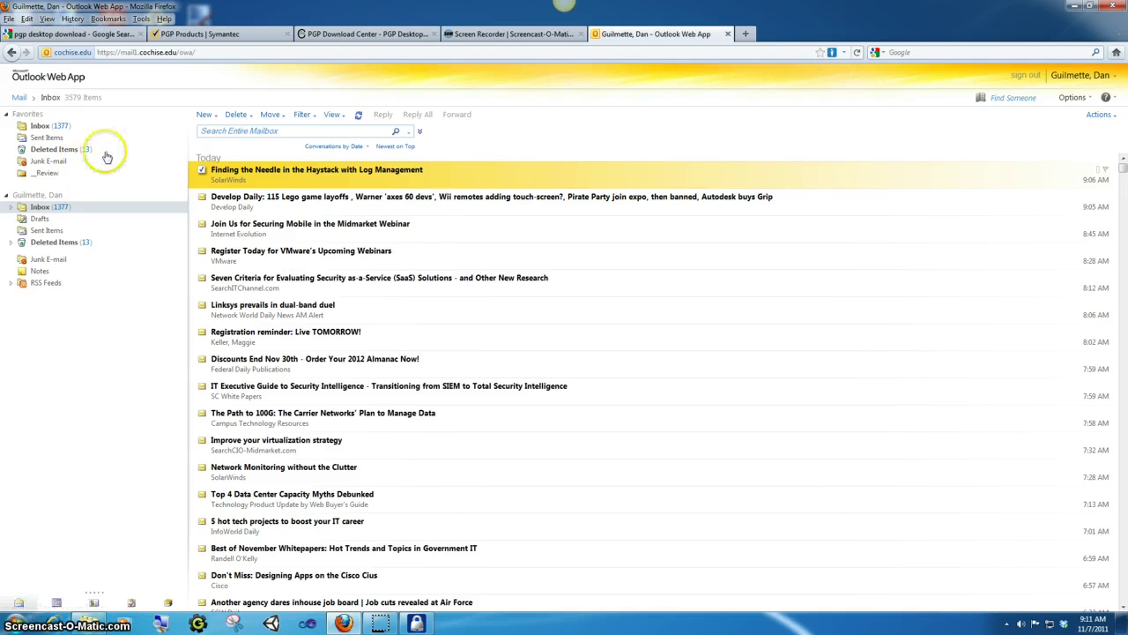
pyautogui.click(203, 115)
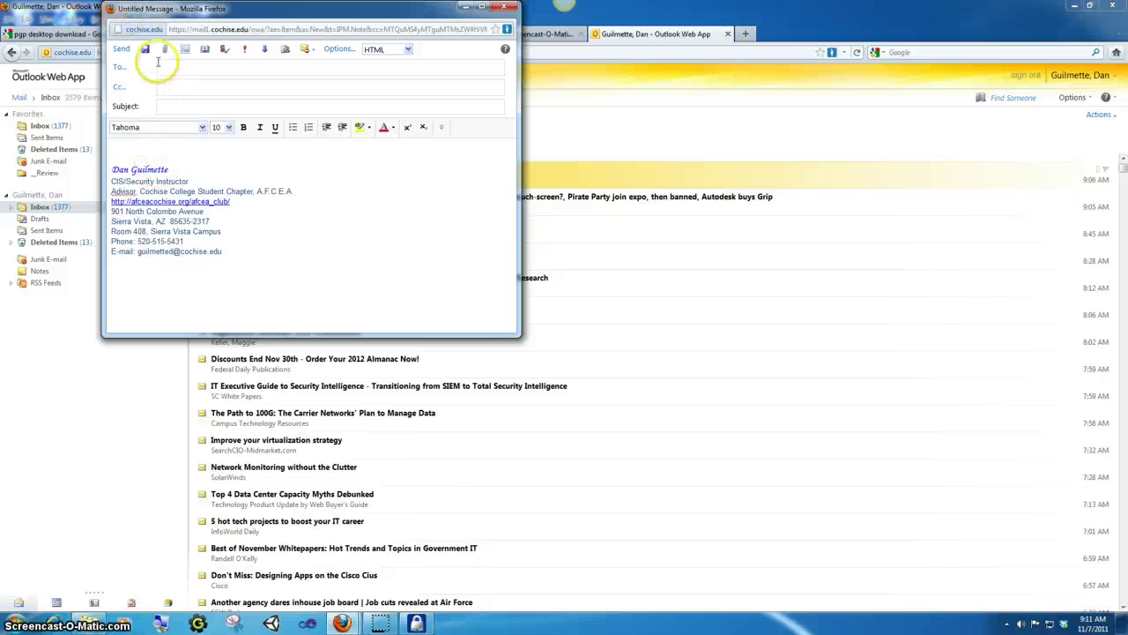
pyautogui.click(150, 149)
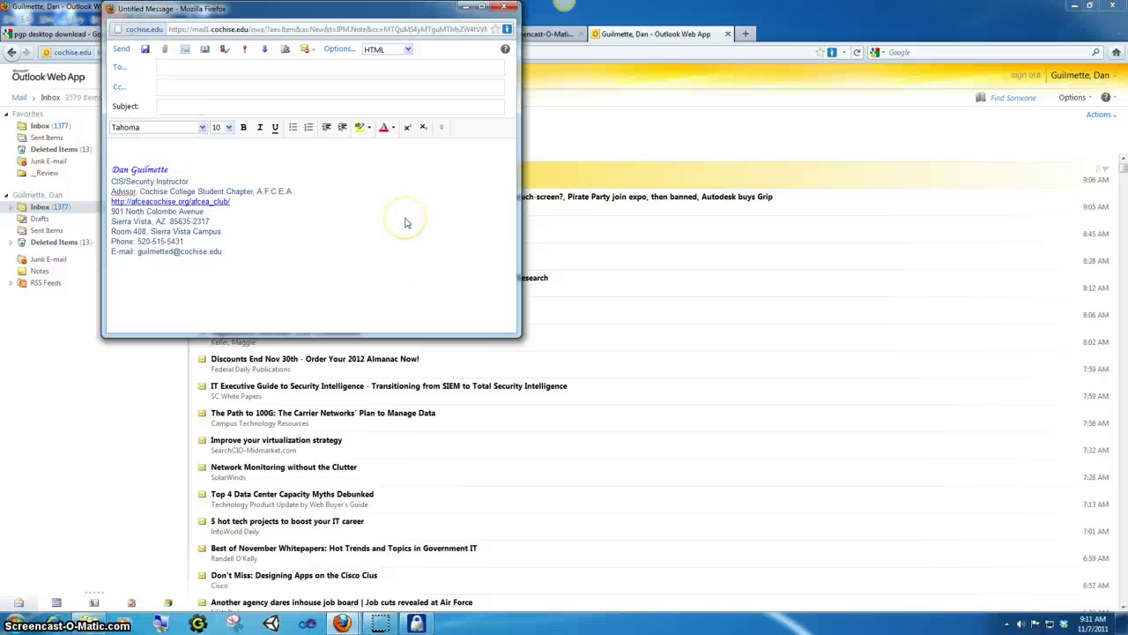
pyautogui.write('This is a test message.')
# - Copy the entire email body, including the signature, and run PGP Desktop's Encrypt & Sign on the clipboard
pyautogui.click(406, 238)
pyautogui.hotkey('ctrl', 'a')
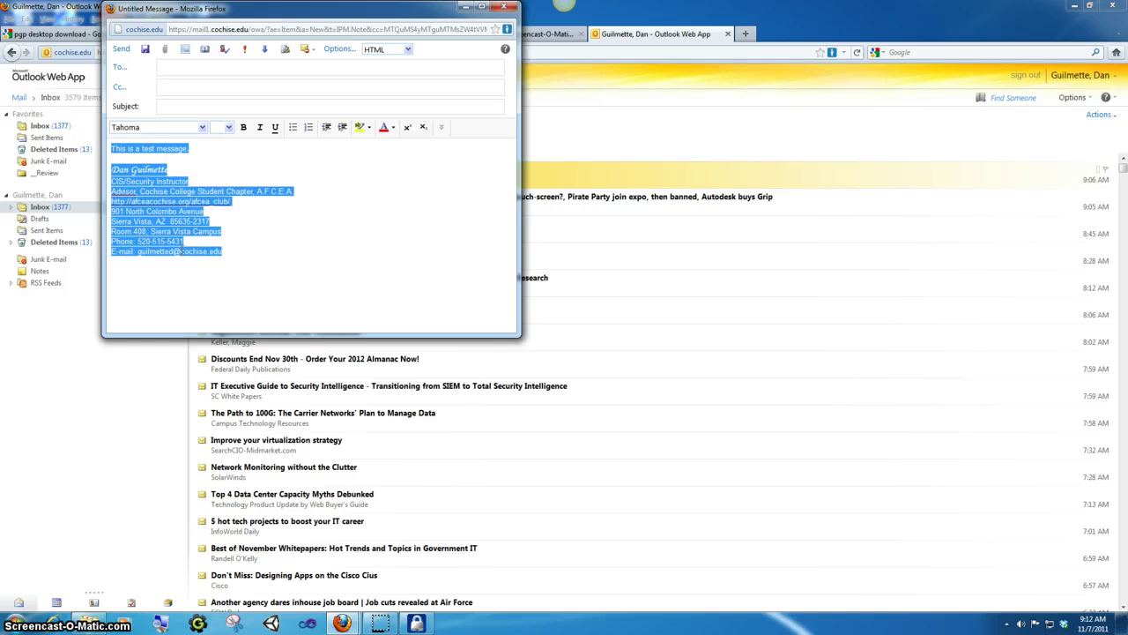
pyautogui.click(1009, 624)
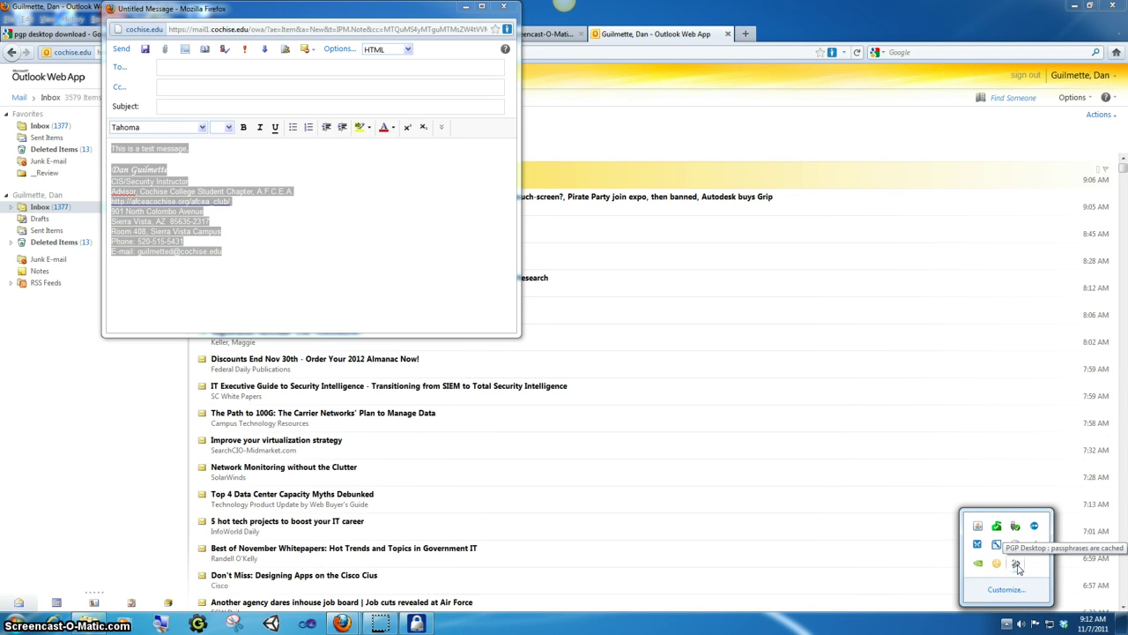
pyautogui.rightClick(1018, 566)
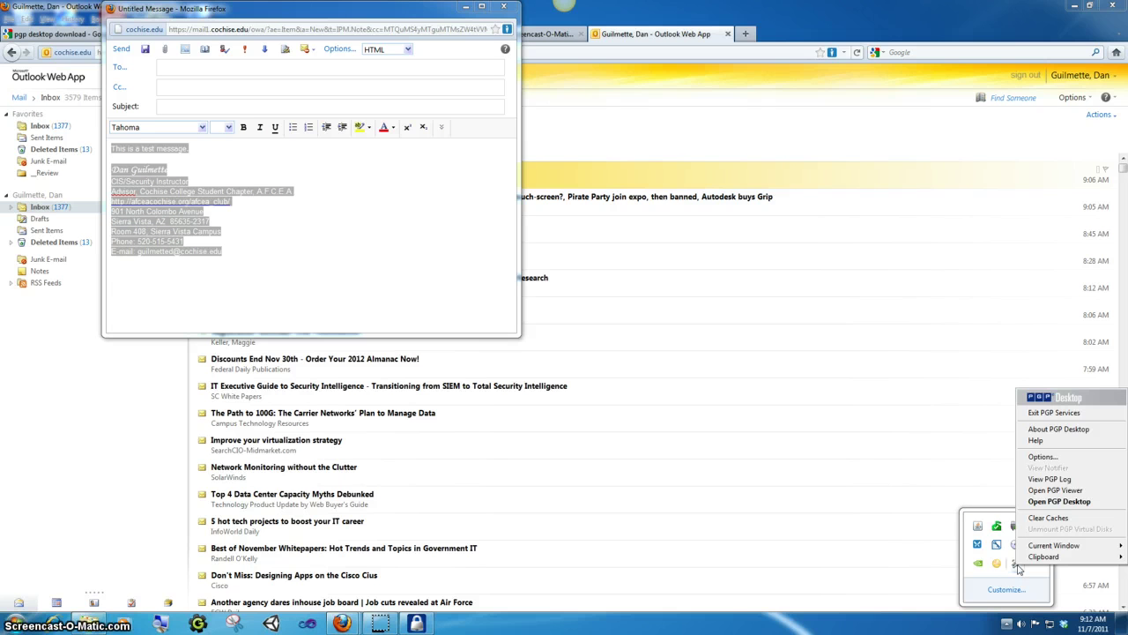
pyautogui.click(1043, 557)
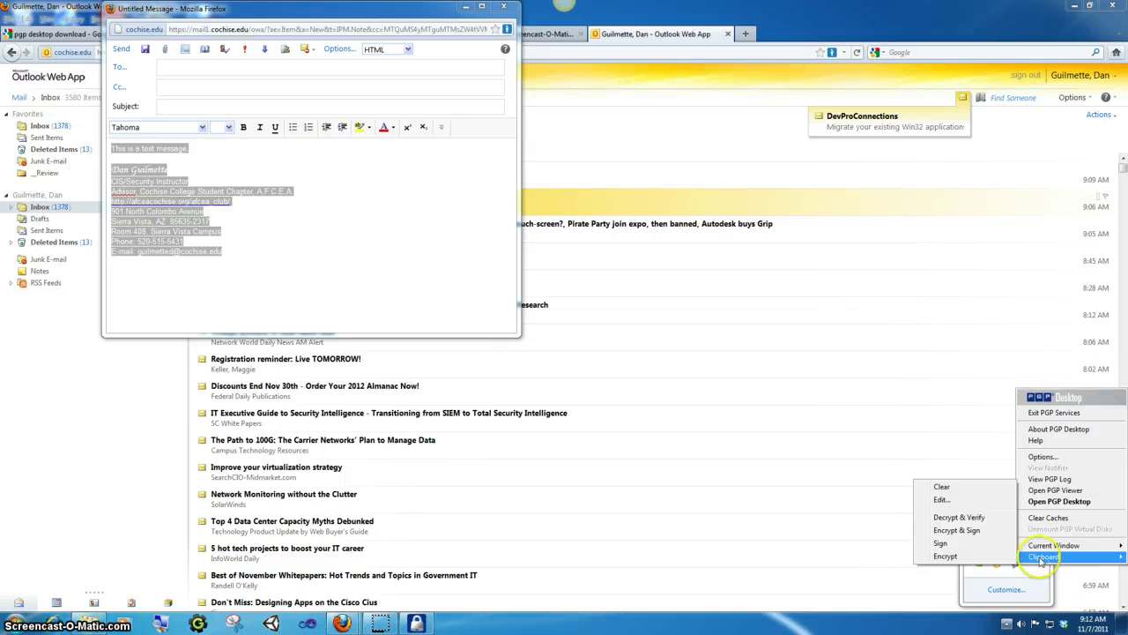
pyautogui.click(1040, 559)
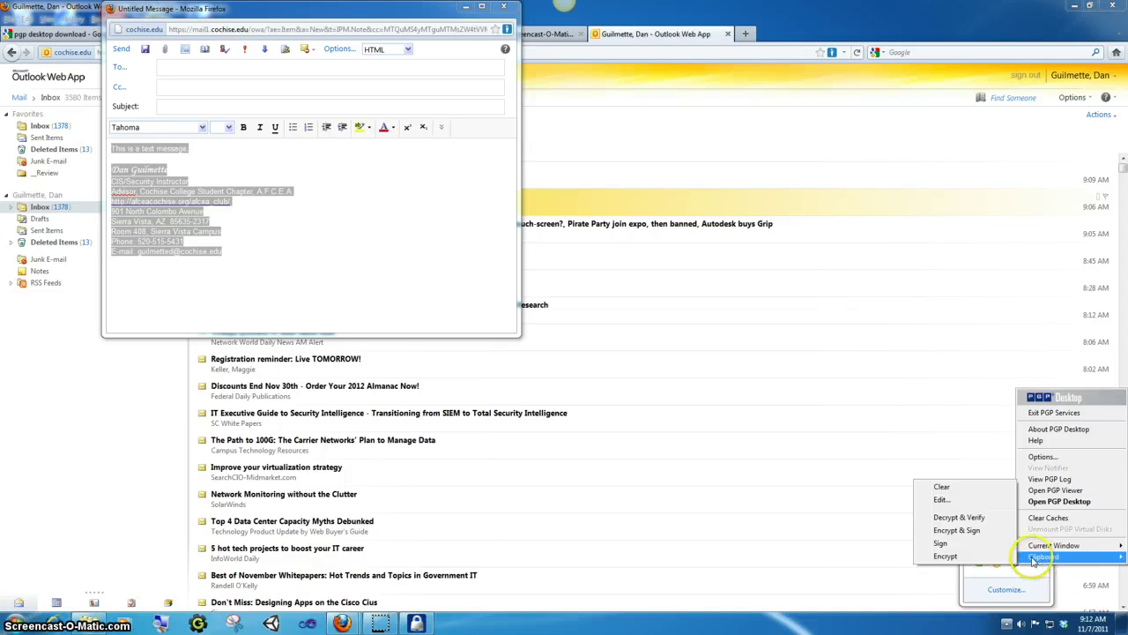
pyautogui.click(971, 534)
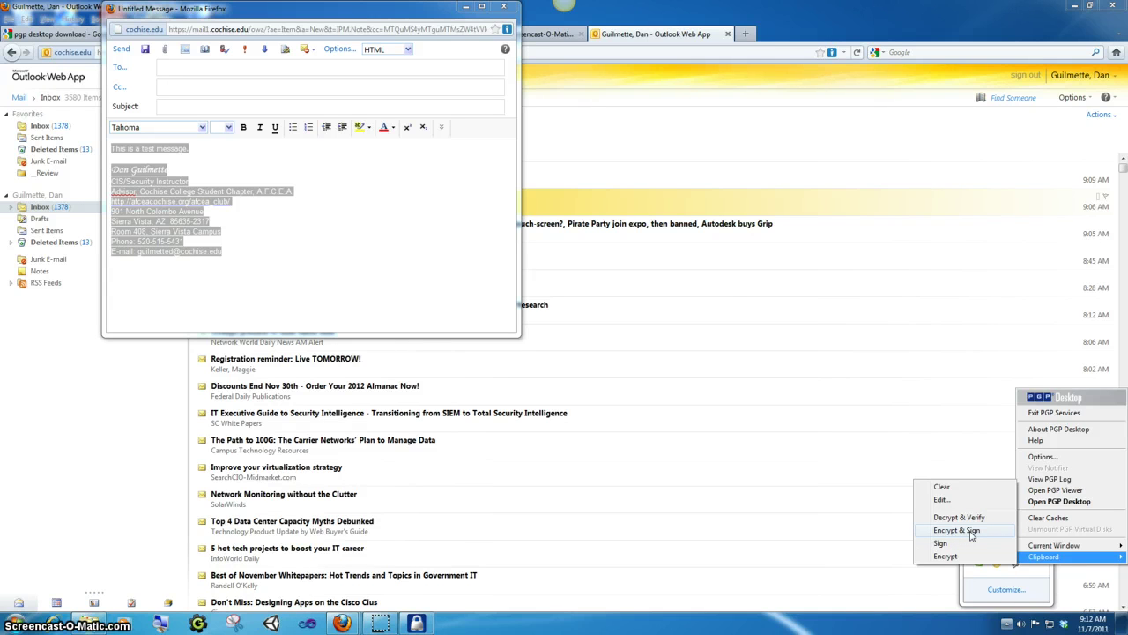
pyautogui.click(971, 535)
pyautogui.click(692, 444)
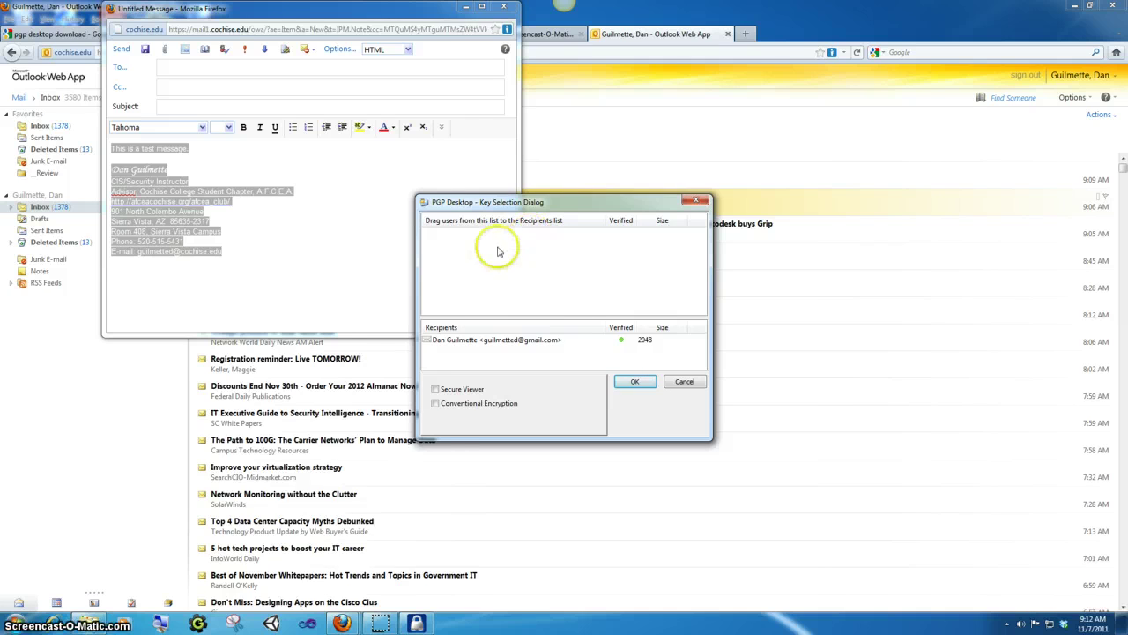
# - Take the sender's own key out of the encryption recipients, add it back, and accept the recipient selection
pyautogui.moveTo(480, 339); pyautogui.dragTo(490, 276)
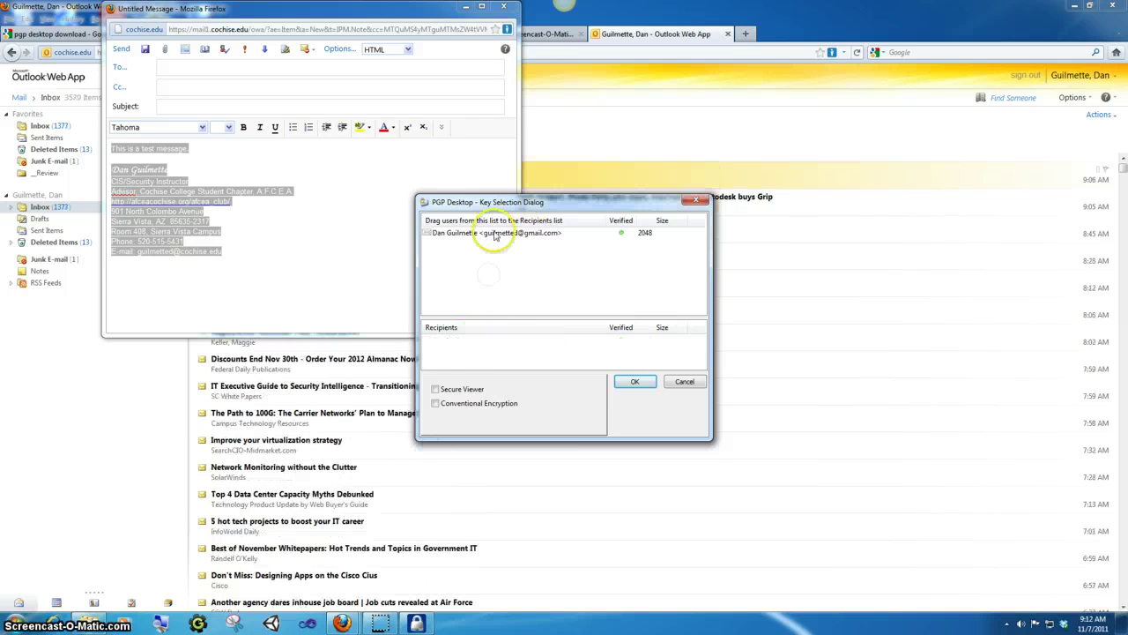
pyautogui.click(492, 233)
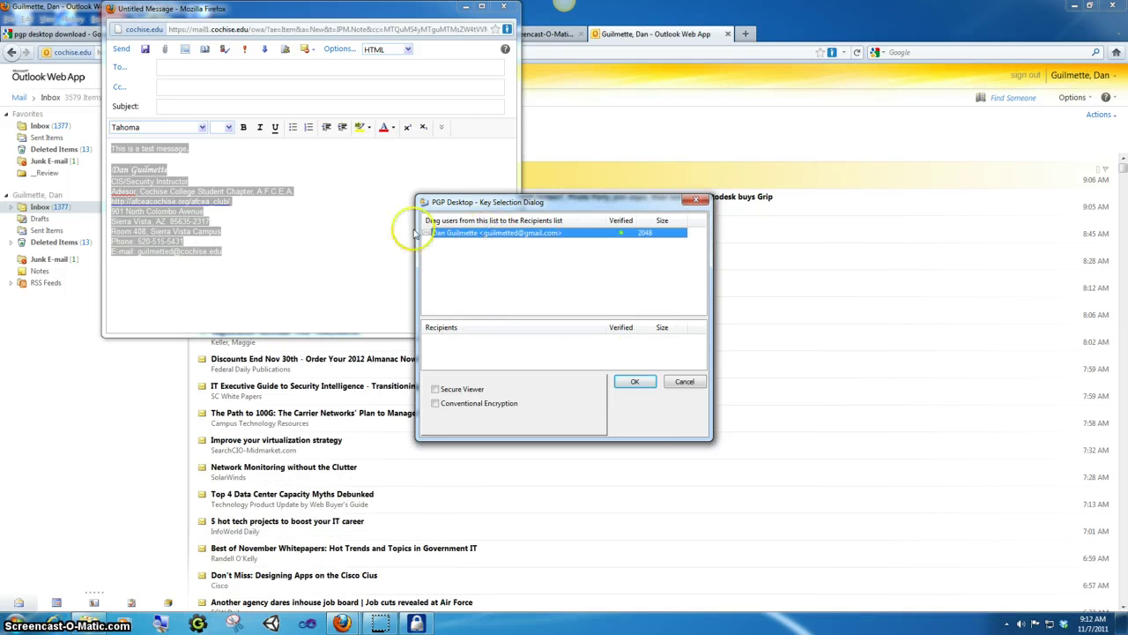
pyautogui.moveTo(414, 231); pyautogui.dragTo(432, 344)
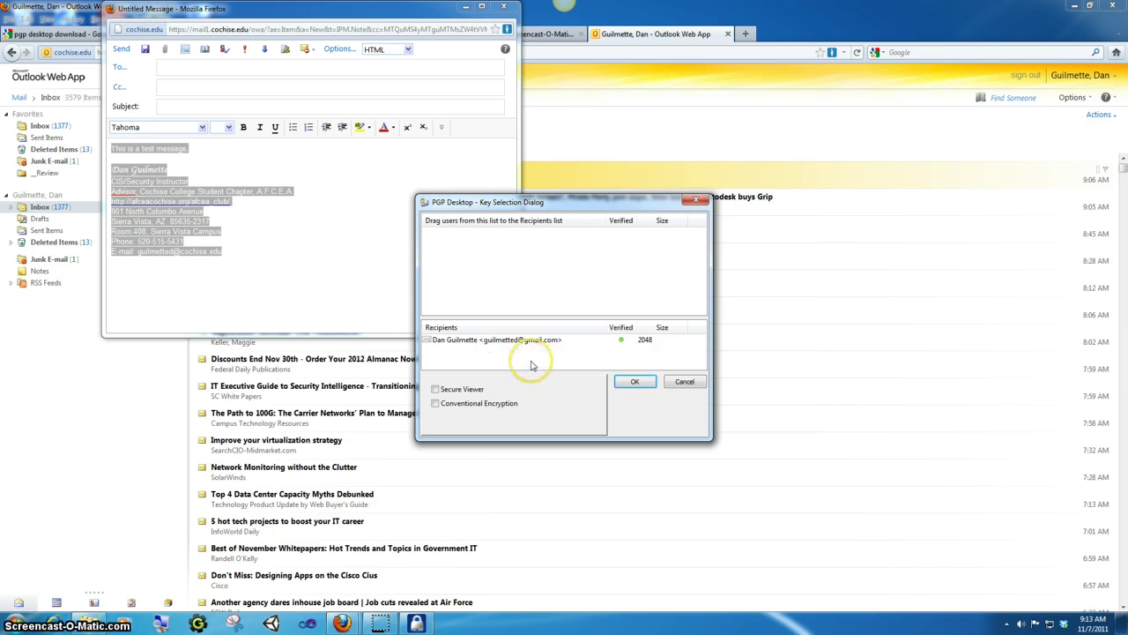
pyautogui.click(638, 382)
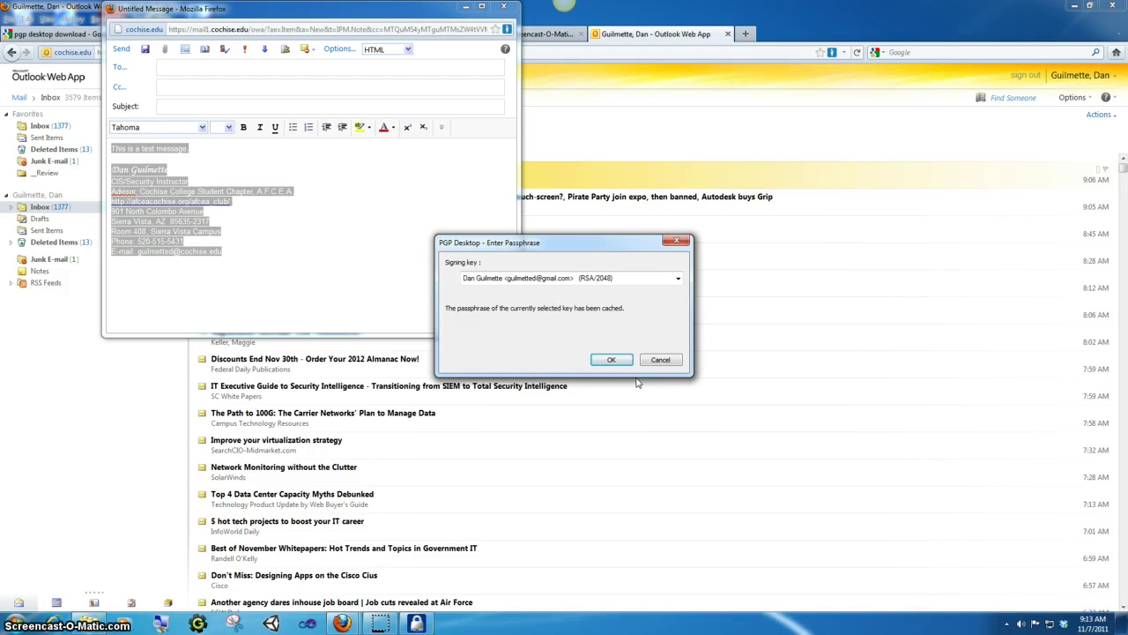
# - Check the available signing keys and confirm the sender's RSA/2048 key with its cached passphrase
pyautogui.click(600, 313)
pyautogui.click(599, 315)
pyautogui.click(677, 278)
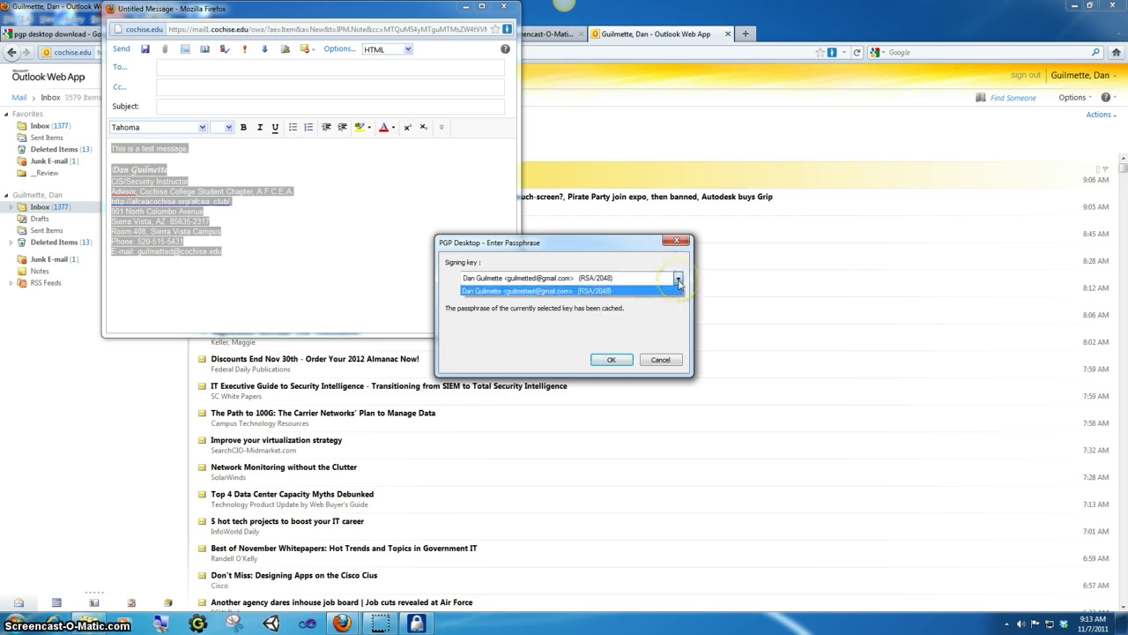
pyautogui.click(677, 281)
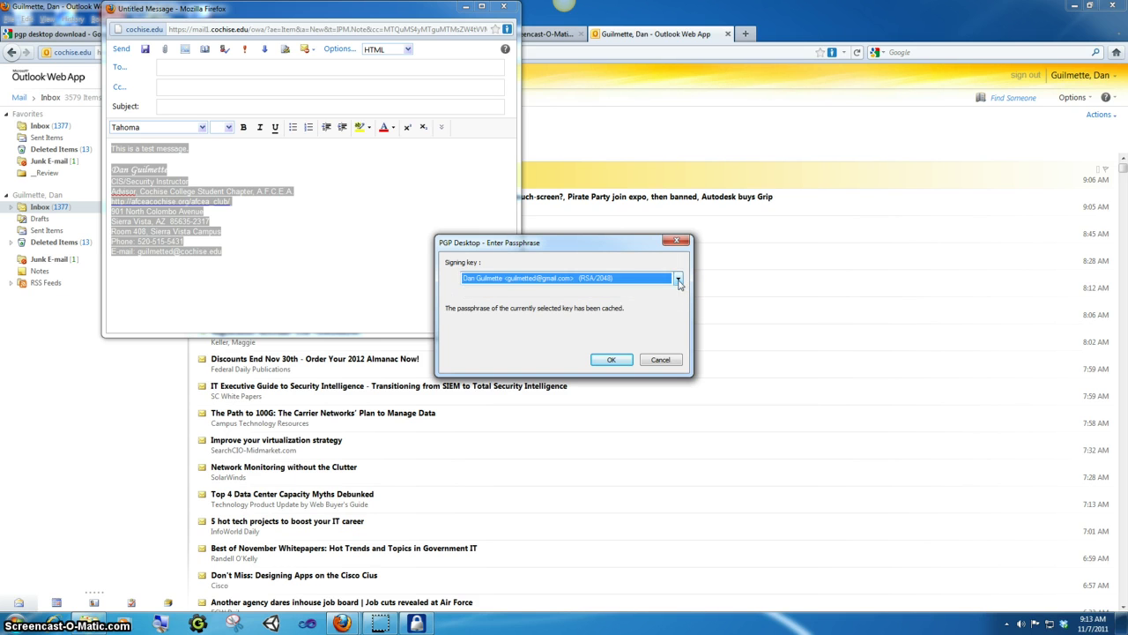
pyautogui.click(544, 325)
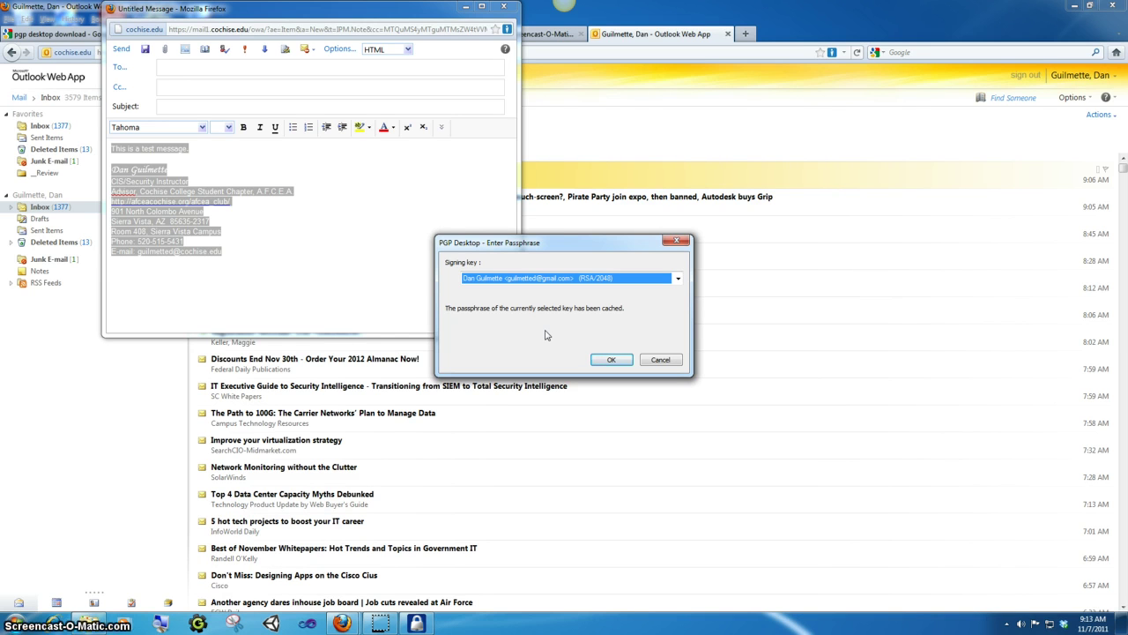
pyautogui.click(610, 359)
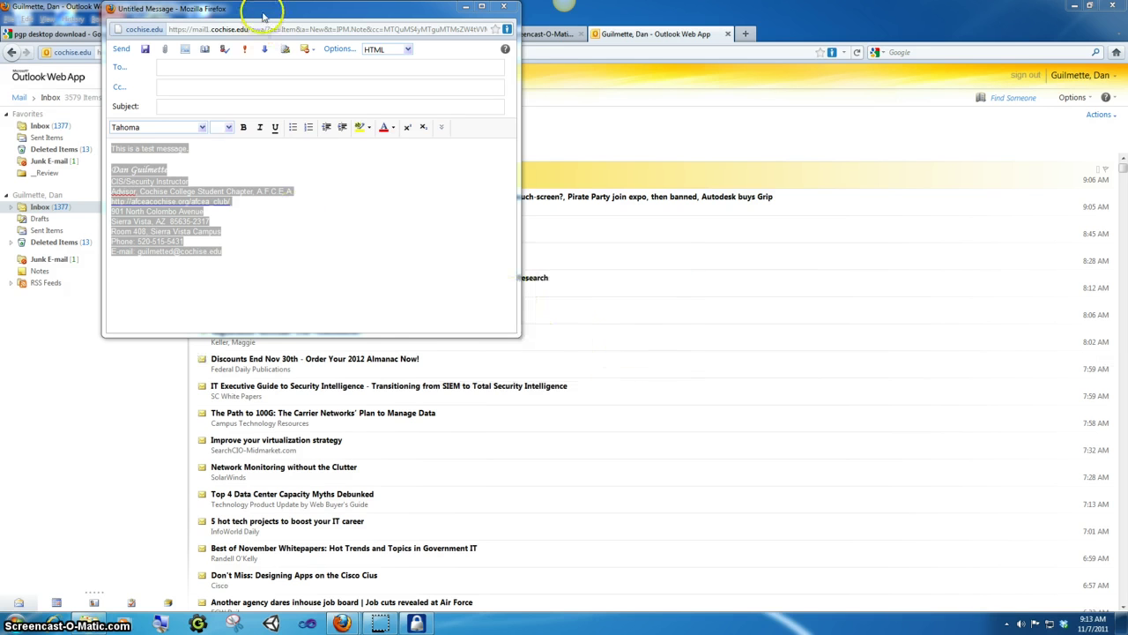
# - Replace the whole email body with the encrypted PGP text and enlarge the message window to fit the full block
pyautogui.moveTo(263, 14); pyautogui.dragTo(490, 73)
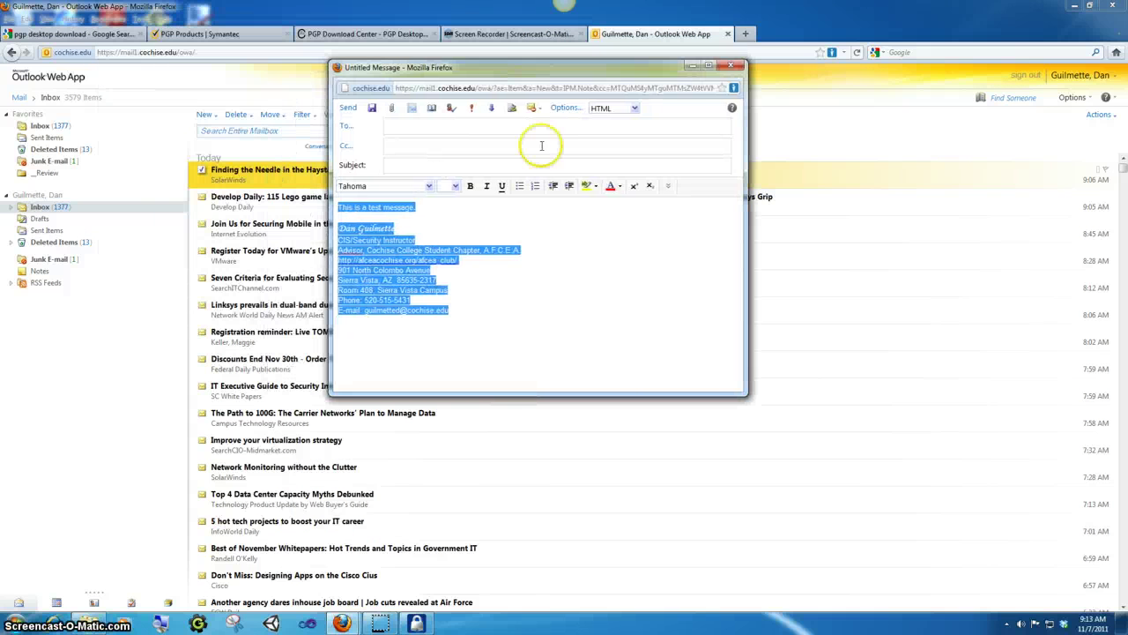
pyautogui.click(522, 304)
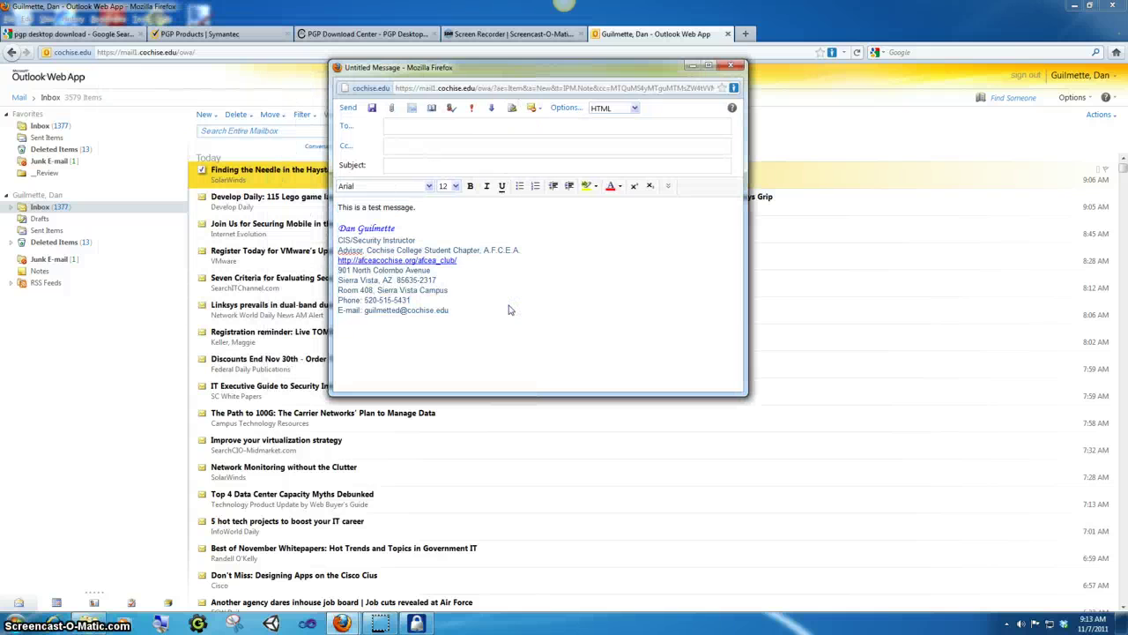
pyautogui.hotkey('ctrl', 'a')
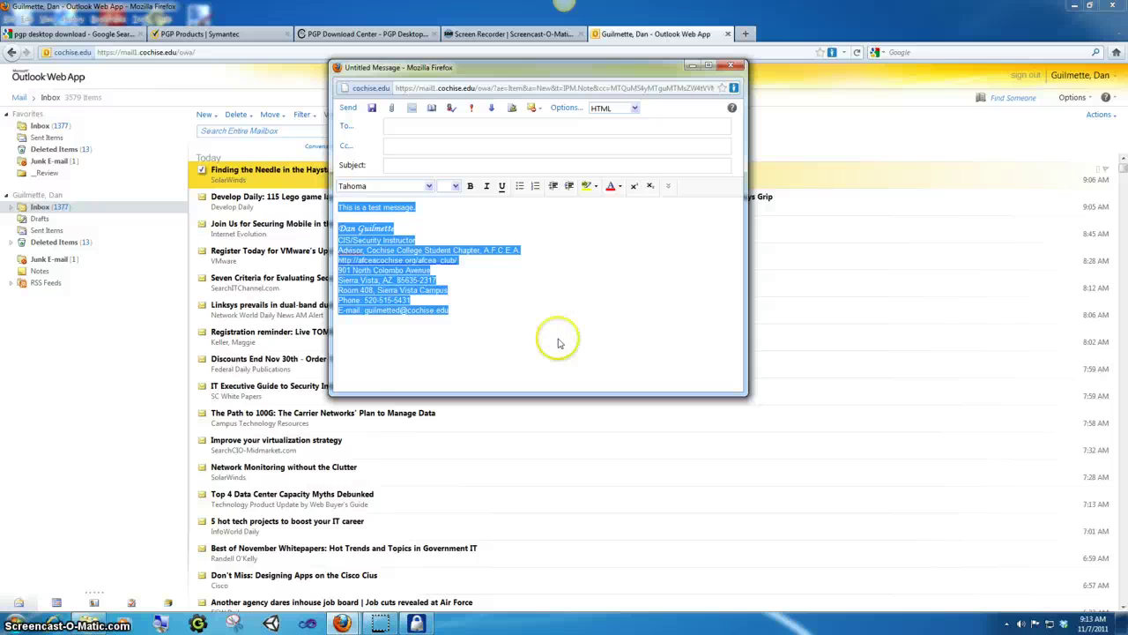
pyautogui.hotkey('ctrl', 'shift', 'e')
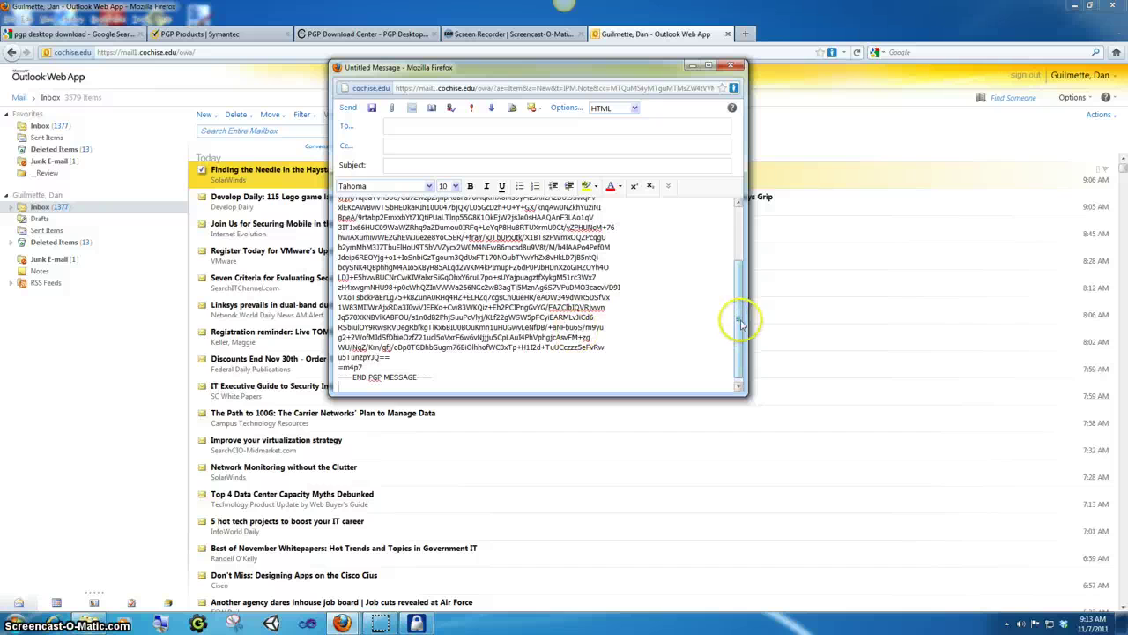
pyautogui.moveTo(739, 316); pyautogui.dragTo(741, 256)
pyautogui.moveTo(665, 391); pyautogui.dragTo(665, 392)
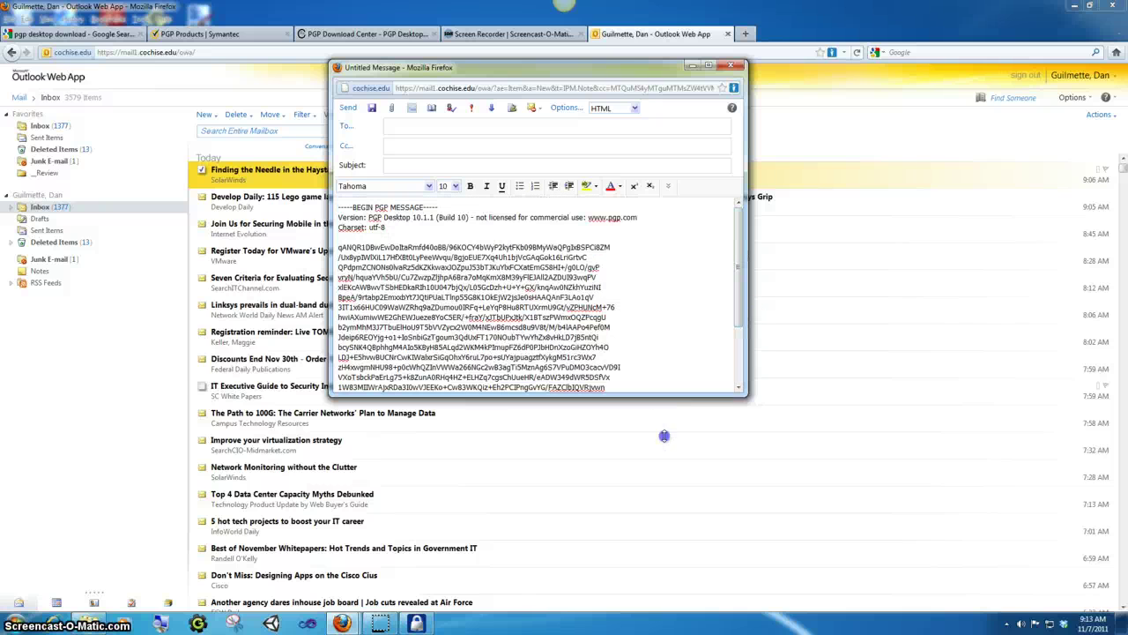
pyautogui.moveTo(664, 495); pyautogui.dragTo(662, 508)
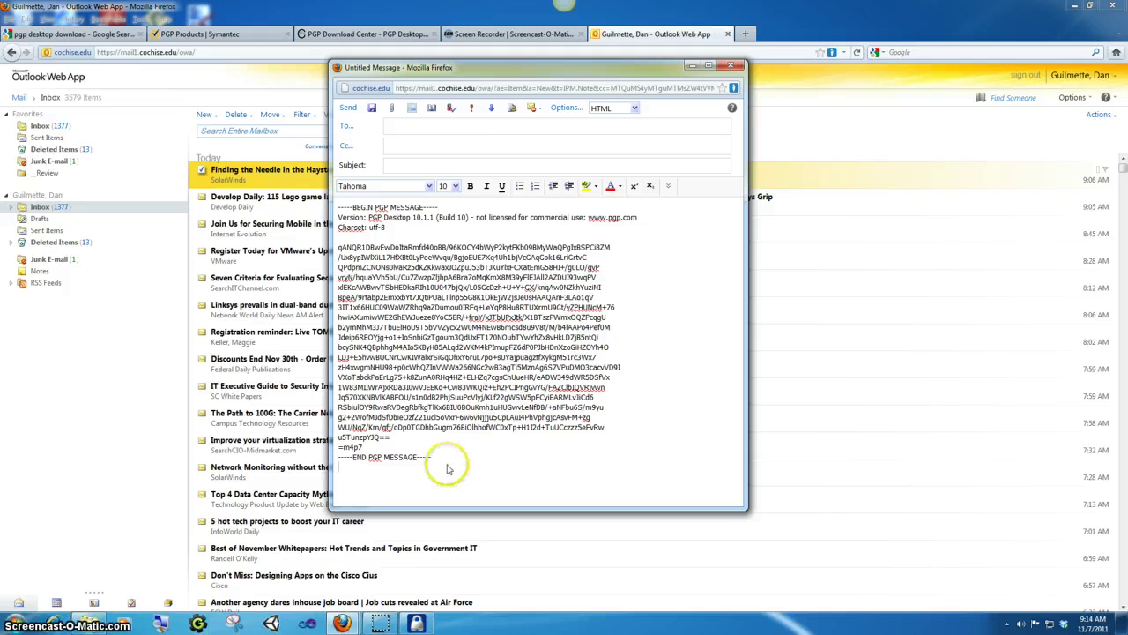
# - Copy the full PGP message block from BEGIN to END and run PGP Desktop's Decrypt & Verify on the clipboard
pyautogui.moveTo(337, 206); pyautogui.dragTo(477, 470)
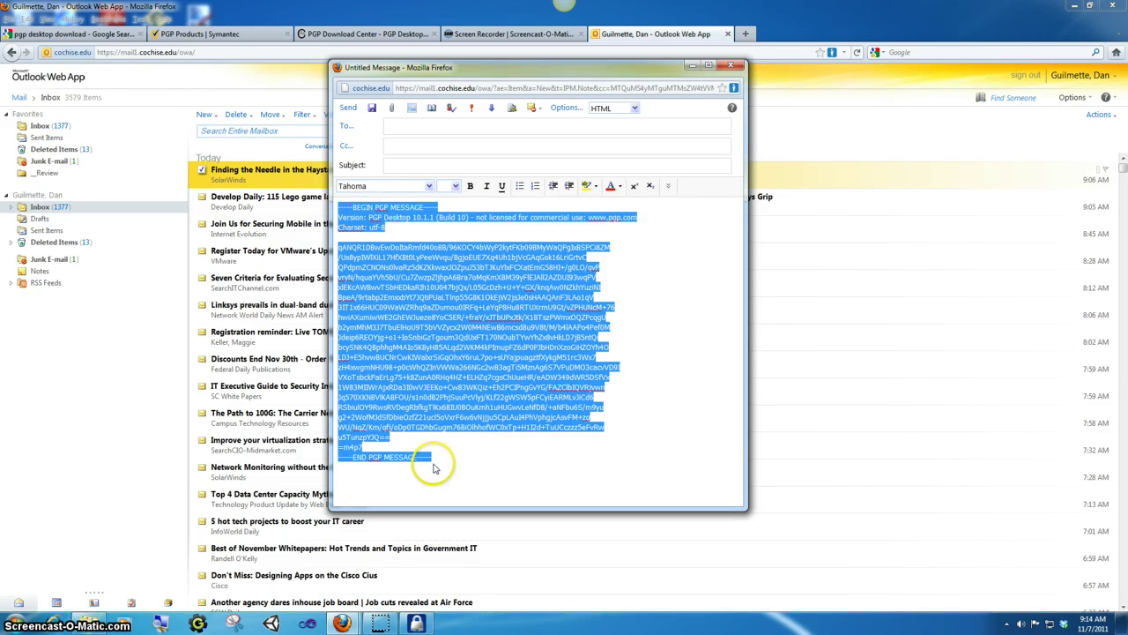
pyautogui.click(1002, 623)
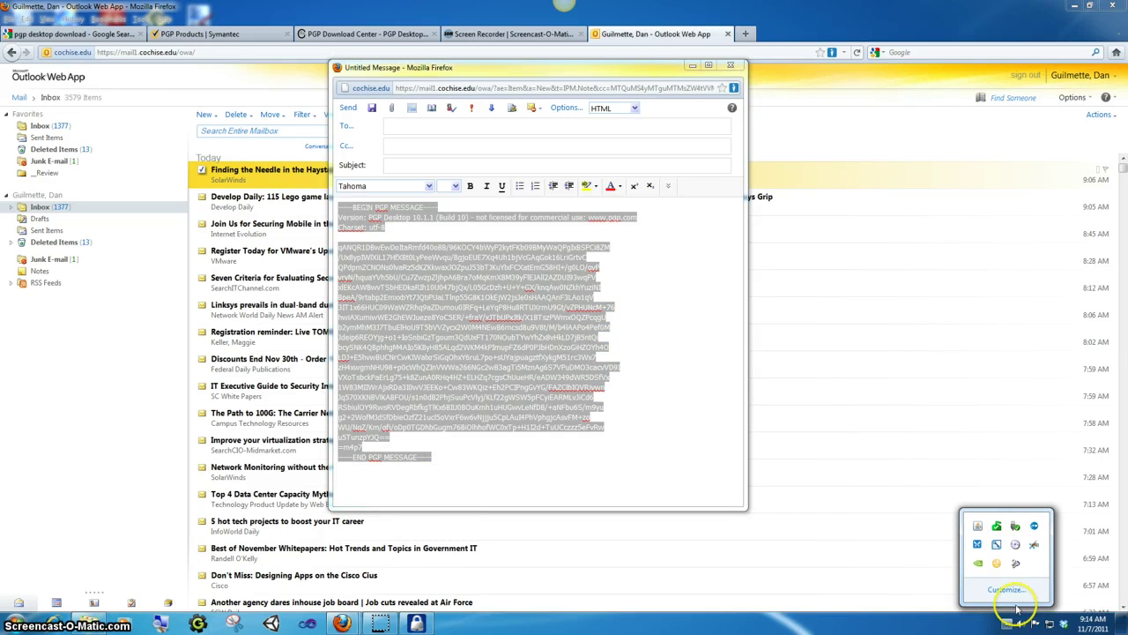
pyautogui.rightClick(1016, 565)
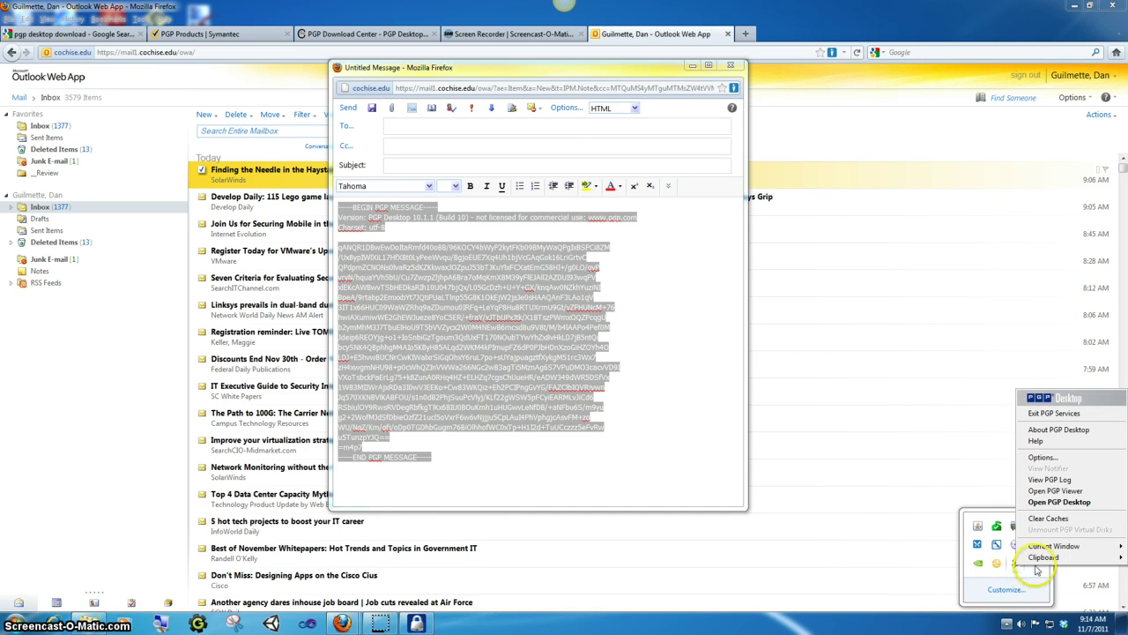
pyautogui.moveTo(1051, 557)
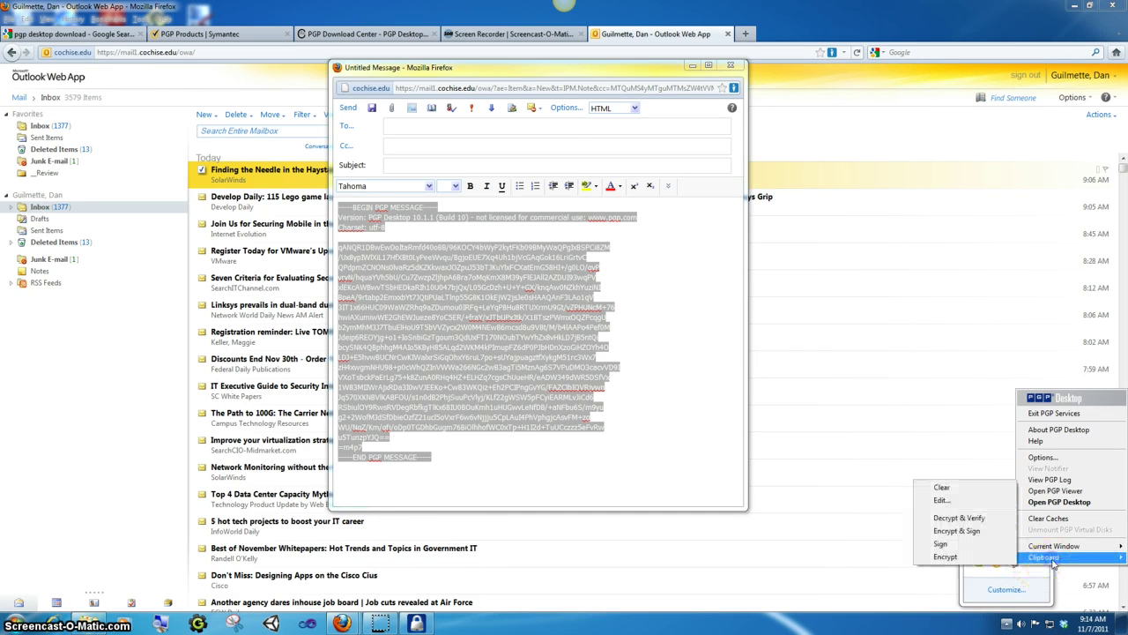
pyautogui.click(967, 518)
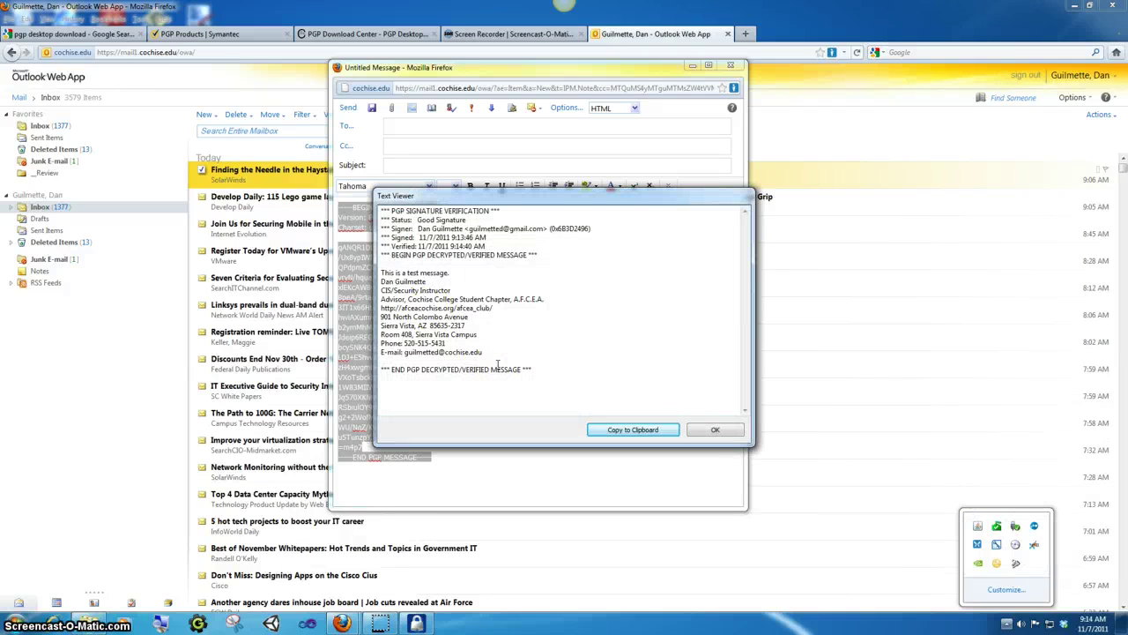
pyautogui.moveTo(457, 363); pyautogui.dragTo(458, 213)
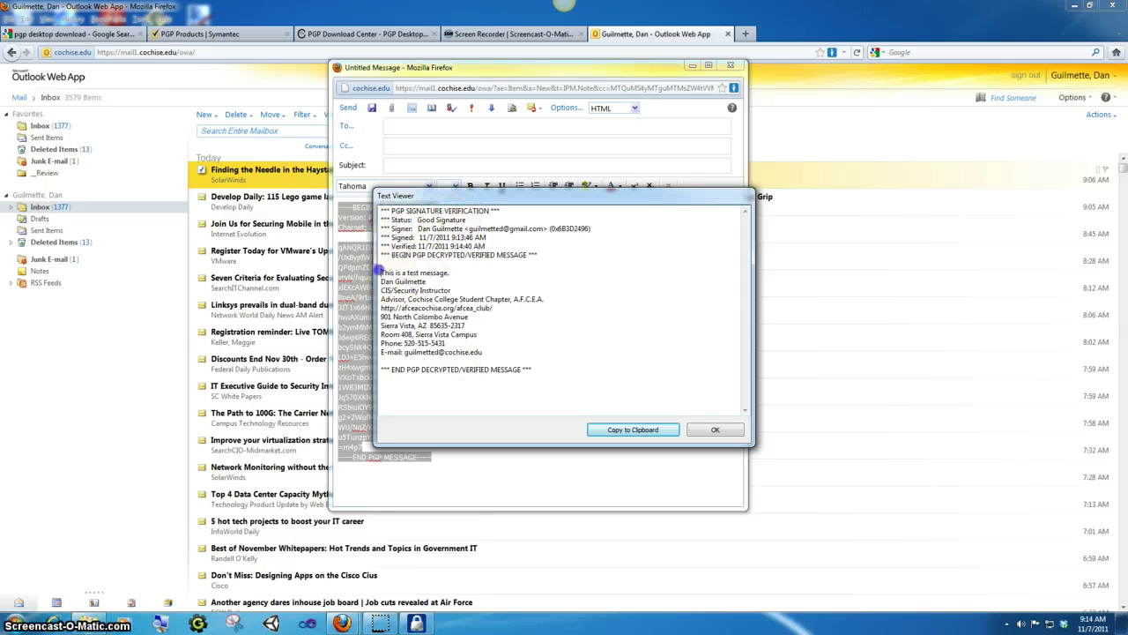
pyautogui.moveTo(380, 272)
pyautogui.mouseDown()
pyautogui.moveTo(472, 280)
pyautogui.moveTo(483, 351)
pyautogui.moveTo(441, 286)
pyautogui.moveTo(379, 273)
pyautogui.mouseUp()
pyautogui.click(539, 392)
pyautogui.click(529, 403)
pyautogui.click(589, 403)
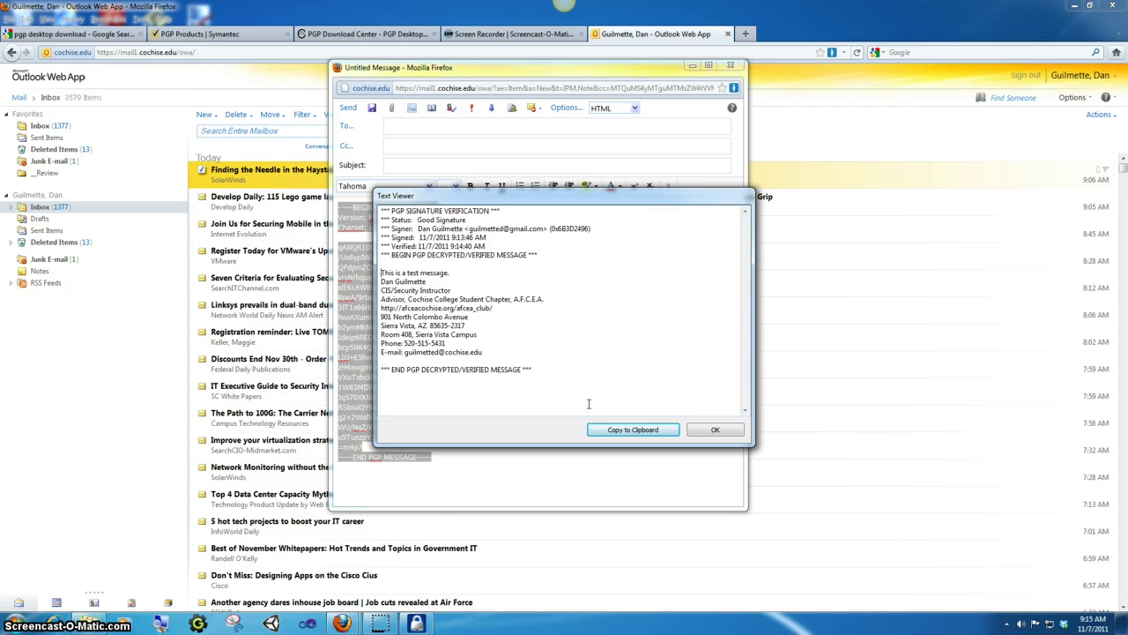